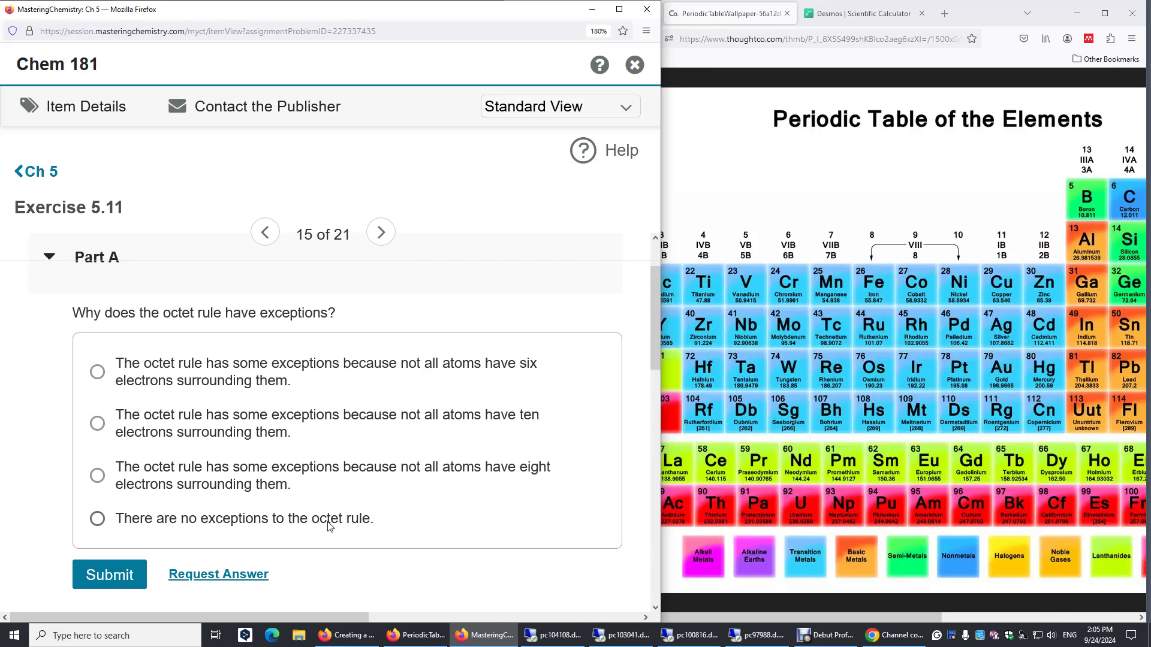
Step: Answer Part A with the exceptions arising because not all atoms have eight electrons surrounding them, and submit it
{"action": "left_click", "coordinate": [98, 475]}
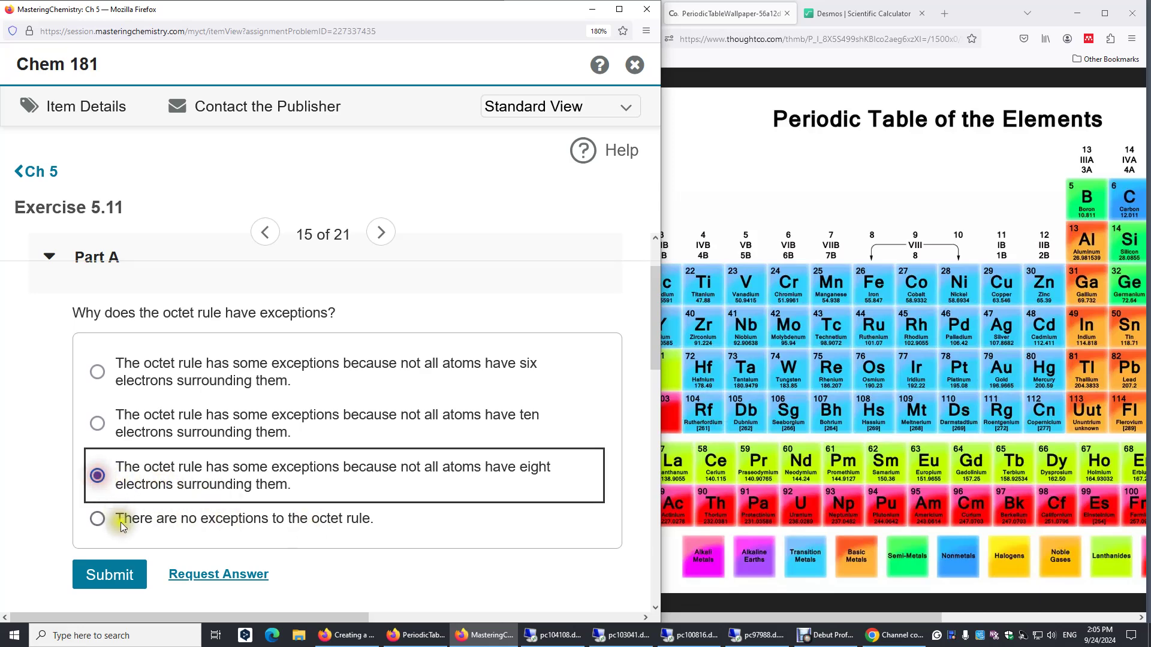
{"action": "left_click", "coordinate": [129, 583]}
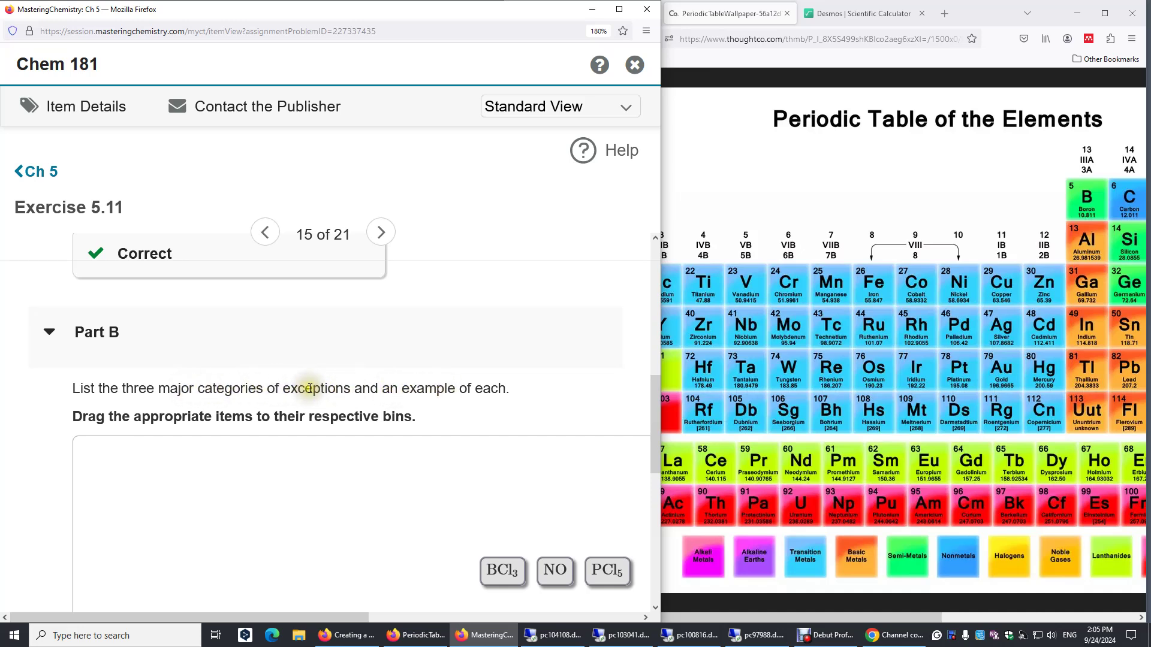
Step: Widen the exercise window to bring Part B's Expanded octets bin into view beside the other two bins
{"action": "scroll", "coordinate": [309, 389], "scroll_direction": "down", "scroll_amount": 2}
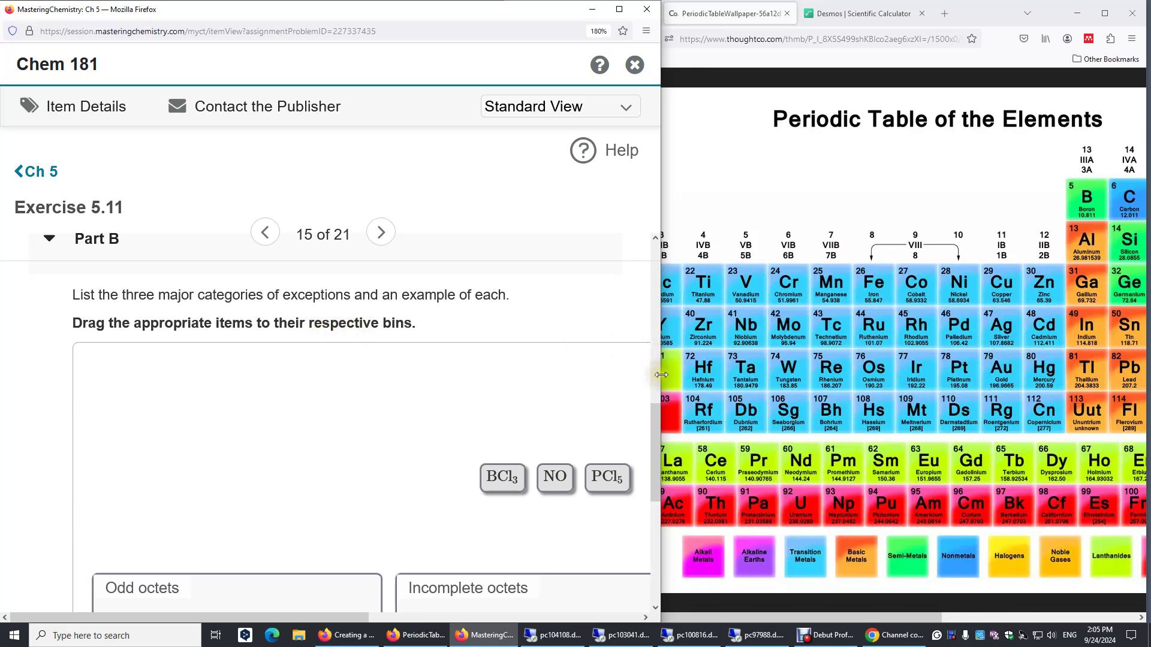
{"action": "left_click_drag", "start_coordinate": [662, 375], "coordinate": [781, 372]}
{"action": "scroll", "coordinate": [506, 387], "scroll_direction": "down", "scroll_amount": 3}
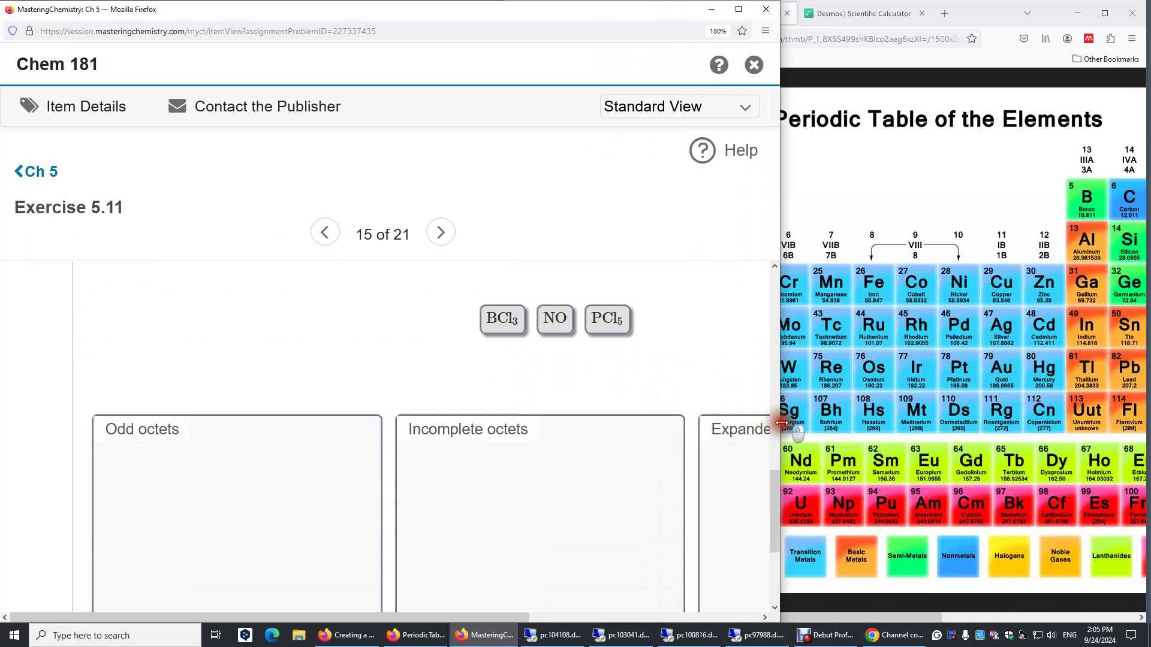
{"action": "left_click_drag", "start_coordinate": [781, 423], "coordinate": [891, 423]}
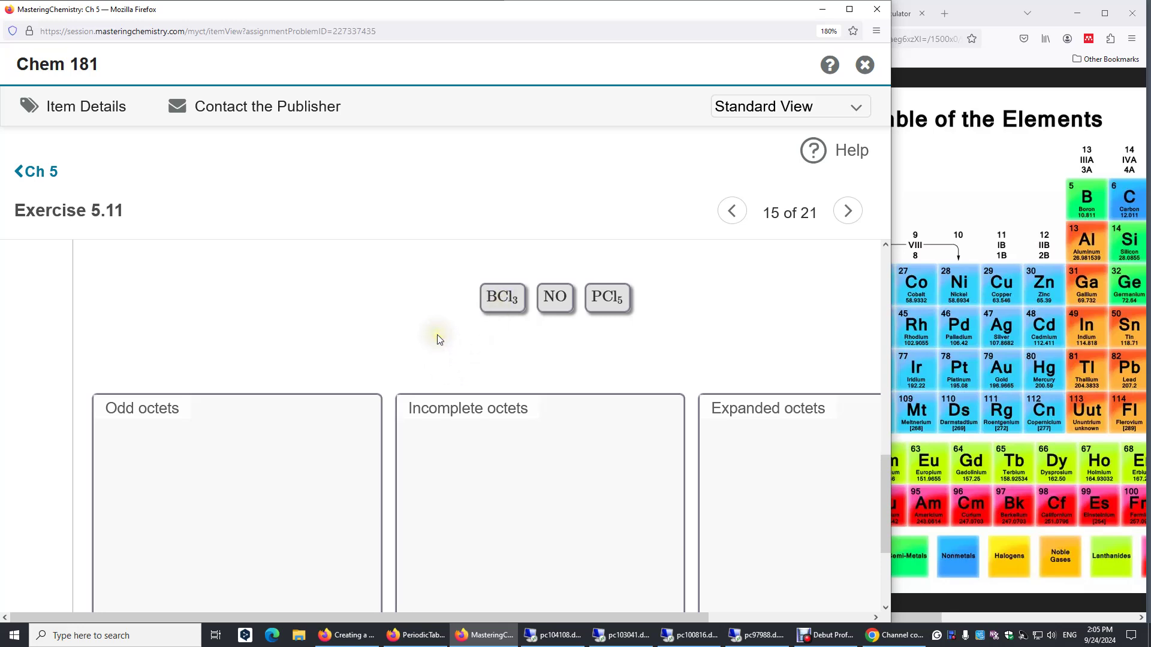
Step: Place the BCl3 item in the Incomplete octets bin of Part B
{"action": "left_click", "coordinate": [497, 296]}
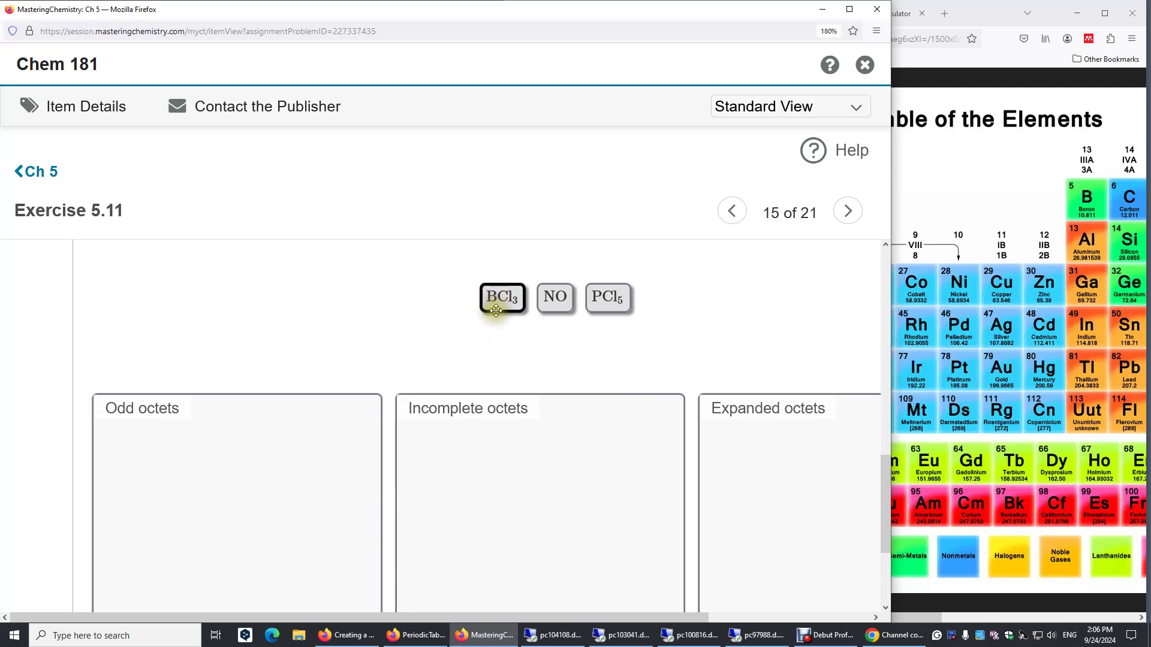
{"action": "left_click", "coordinate": [499, 295]}
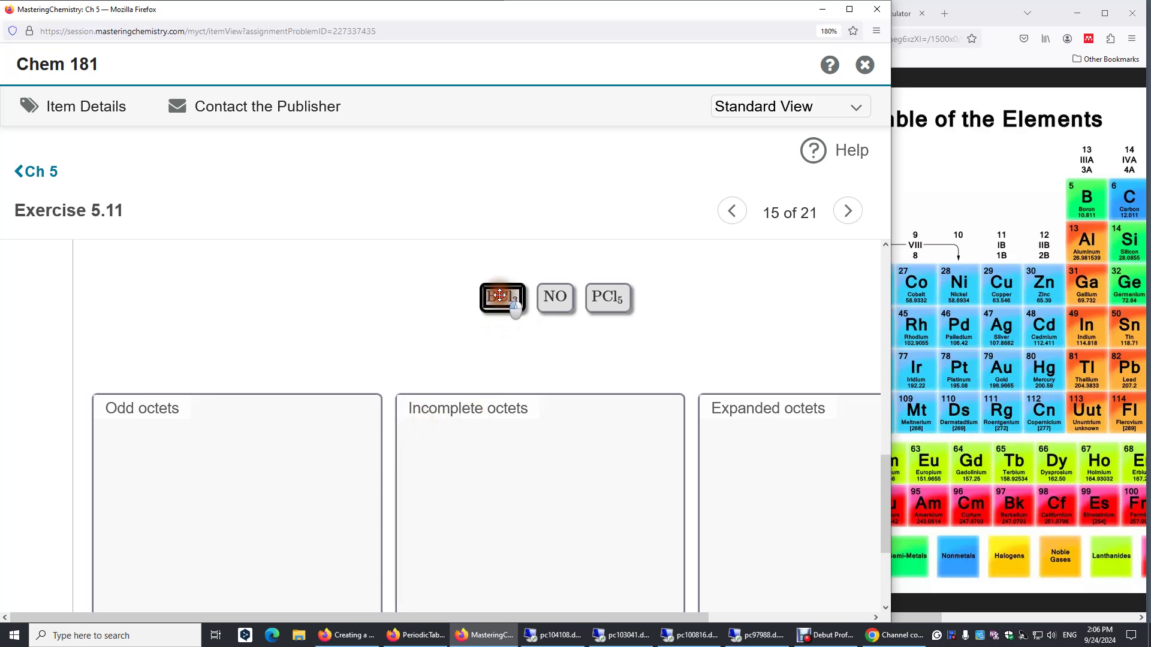
{"action": "left_click_drag", "start_coordinate": [500, 296], "coordinate": [510, 480]}
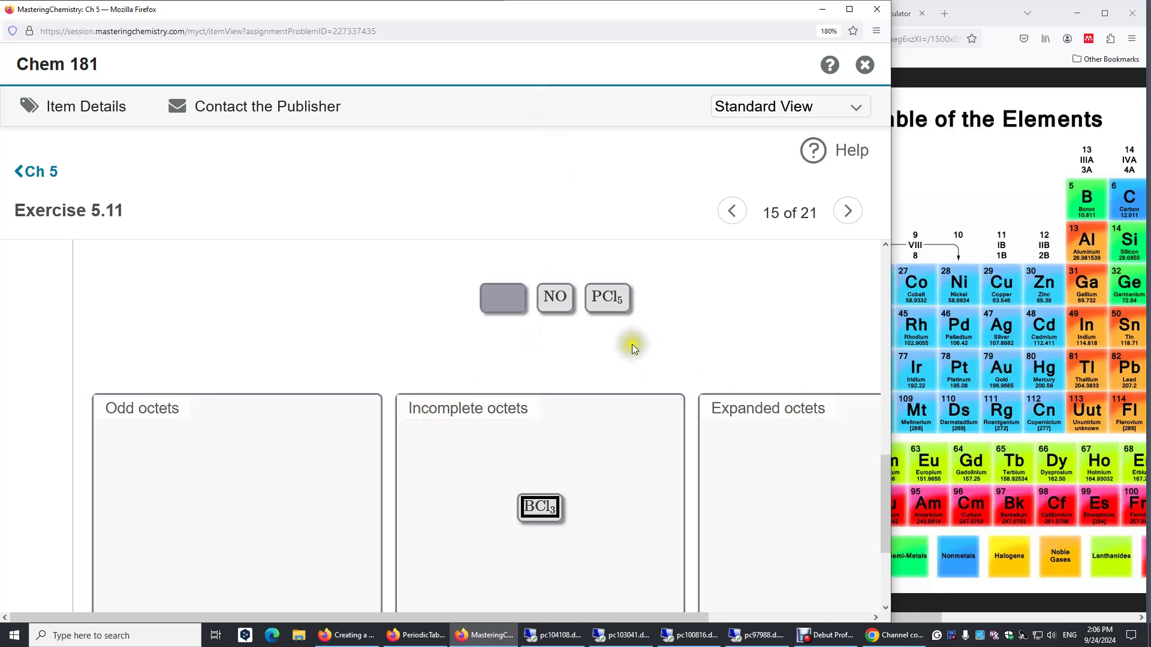
Step: Place the PCl5 item in the Expanded octets bin of Part B
{"action": "left_click", "coordinate": [609, 303]}
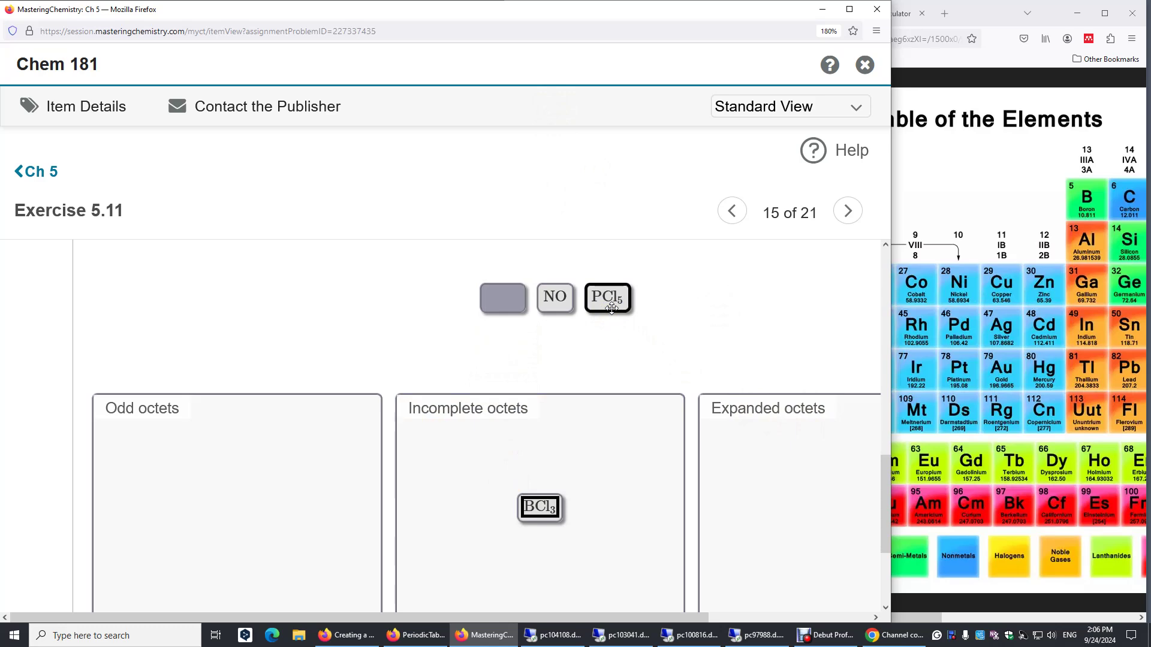
{"action": "left_click", "coordinate": [611, 309]}
{"action": "left_click", "coordinate": [602, 306]}
{"action": "left_click", "coordinate": [600, 307]}
{"action": "left_click", "coordinate": [615, 307]}
{"action": "left_click", "coordinate": [597, 298]}
{"action": "left_click", "coordinate": [629, 292]}
{"action": "left_click", "coordinate": [605, 304]}
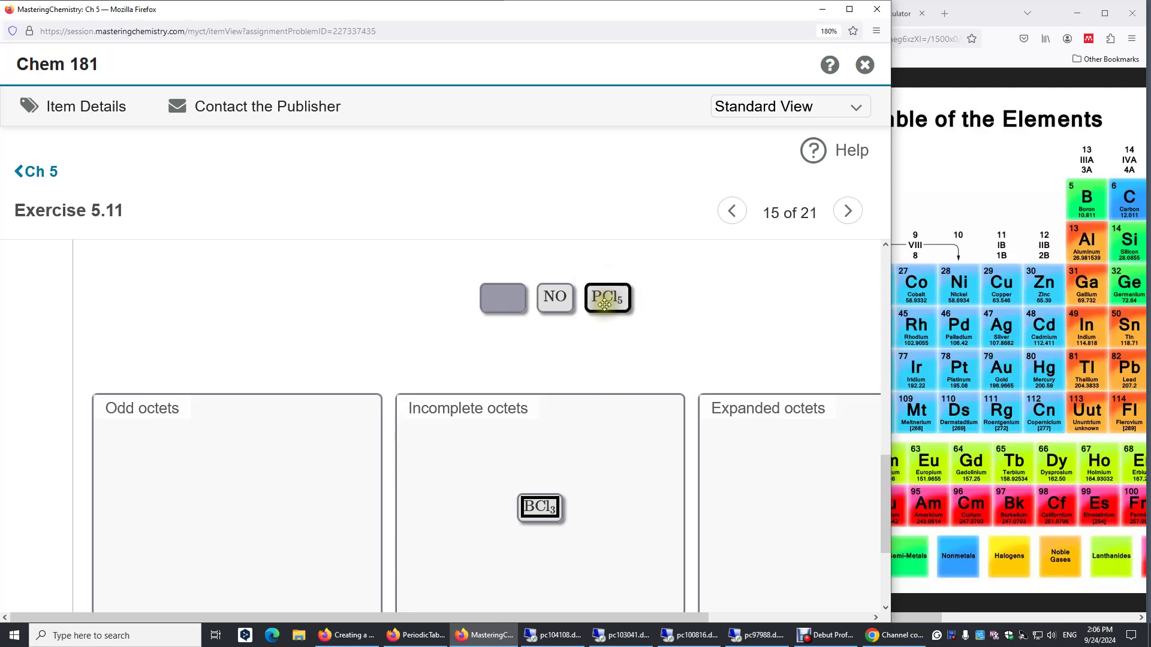
{"action": "left_click", "coordinate": [622, 301]}
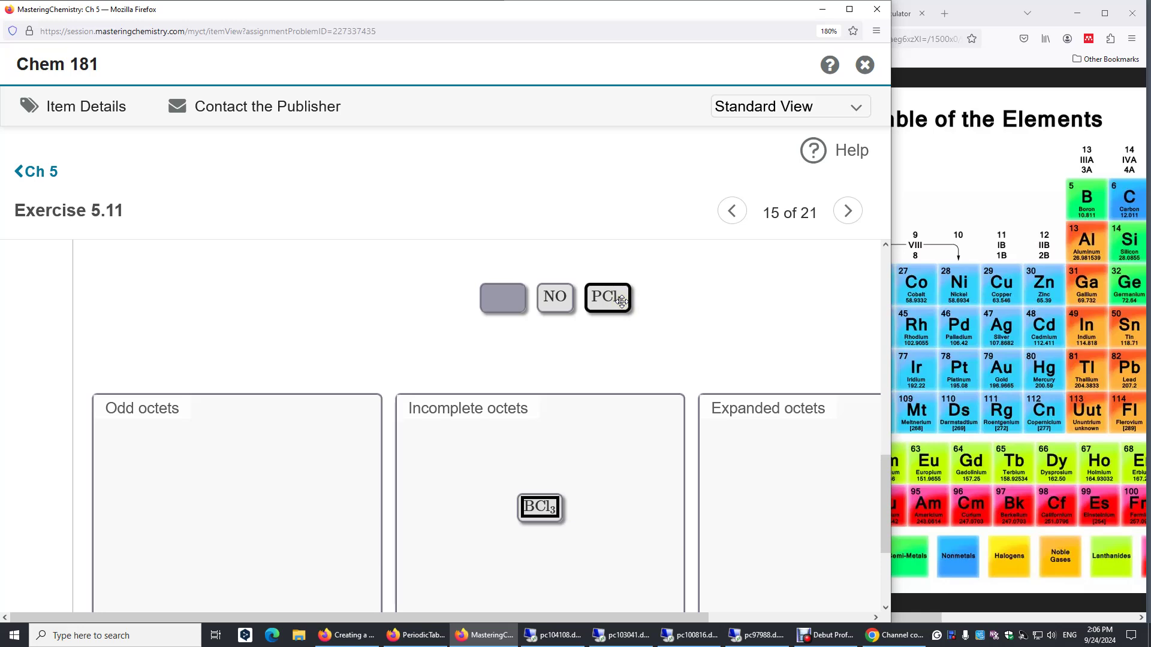
{"action": "left_click", "coordinate": [620, 303]}
{"action": "left_click", "coordinate": [608, 305]}
{"action": "left_click", "coordinate": [588, 292]}
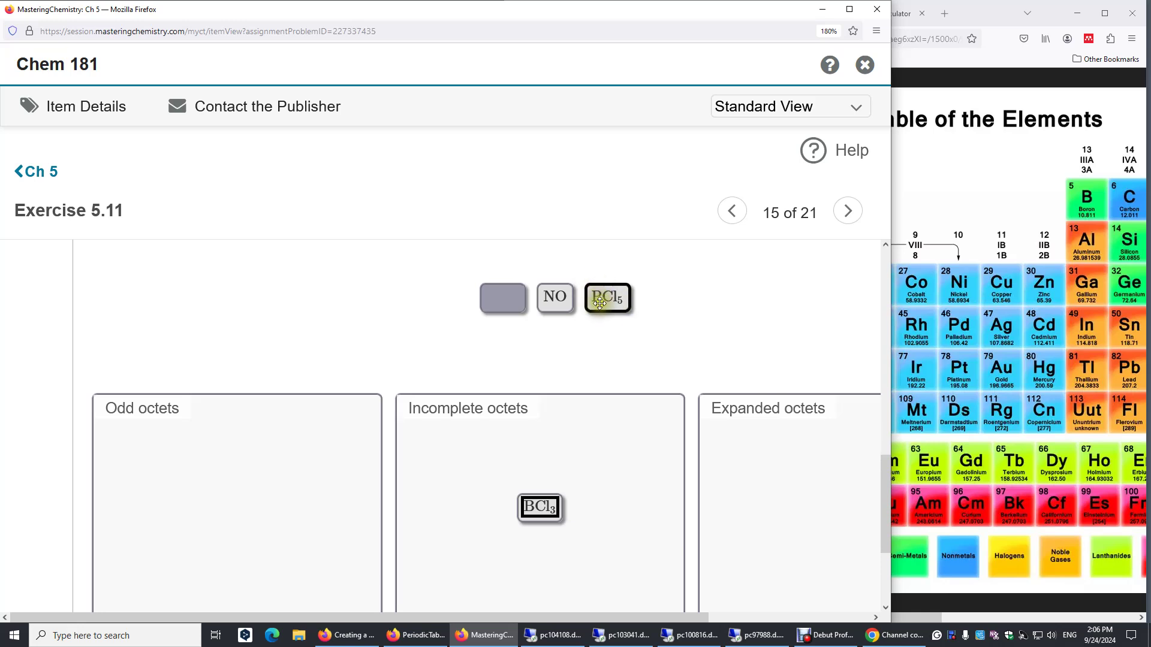
{"action": "left_click", "coordinate": [607, 303]}
{"action": "left_click", "coordinate": [612, 312]}
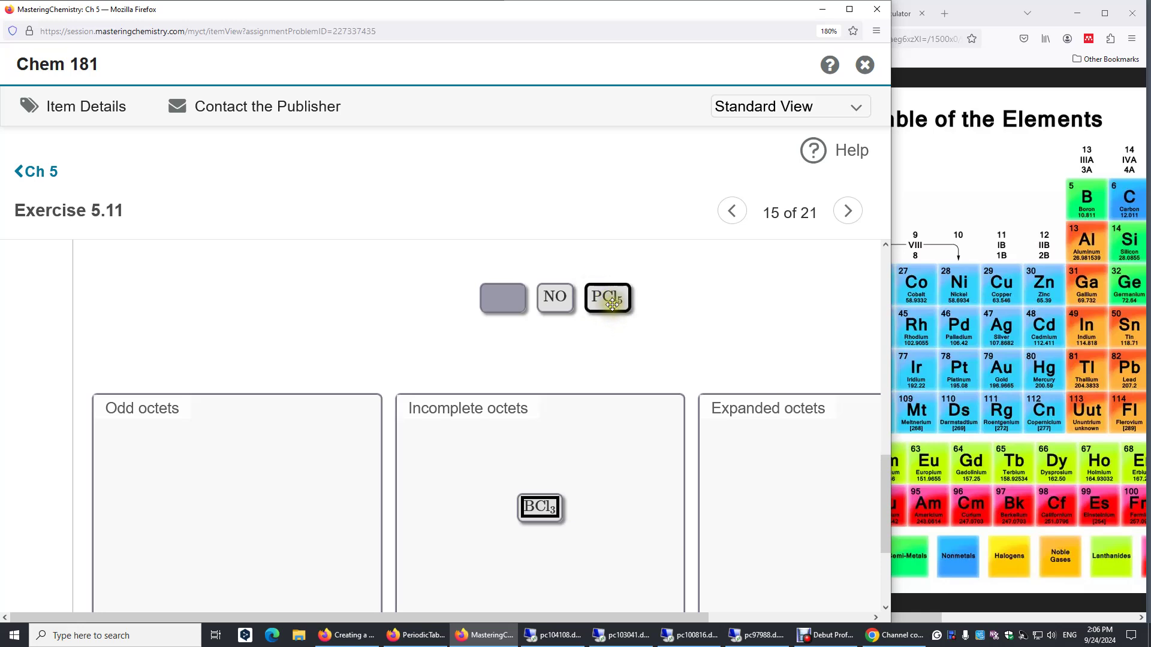
{"action": "left_click_drag", "start_coordinate": [611, 301], "coordinate": [779, 494]}
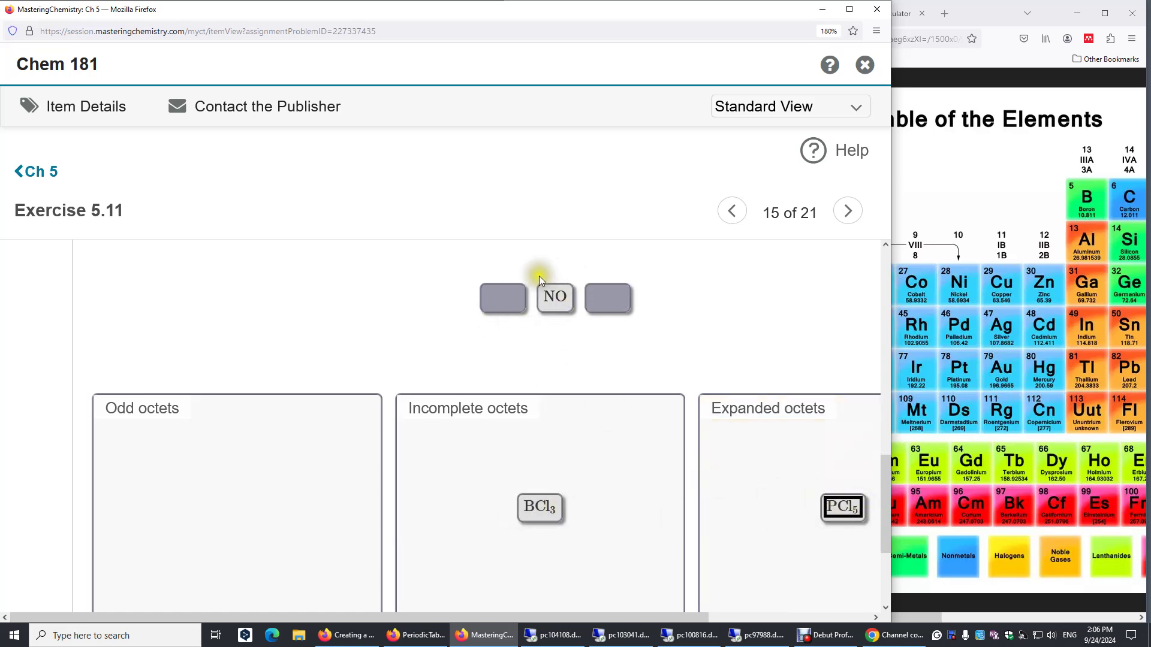
Step: Place the NO item in the Odd octets bin of Part B
{"action": "left_click", "coordinate": [563, 307]}
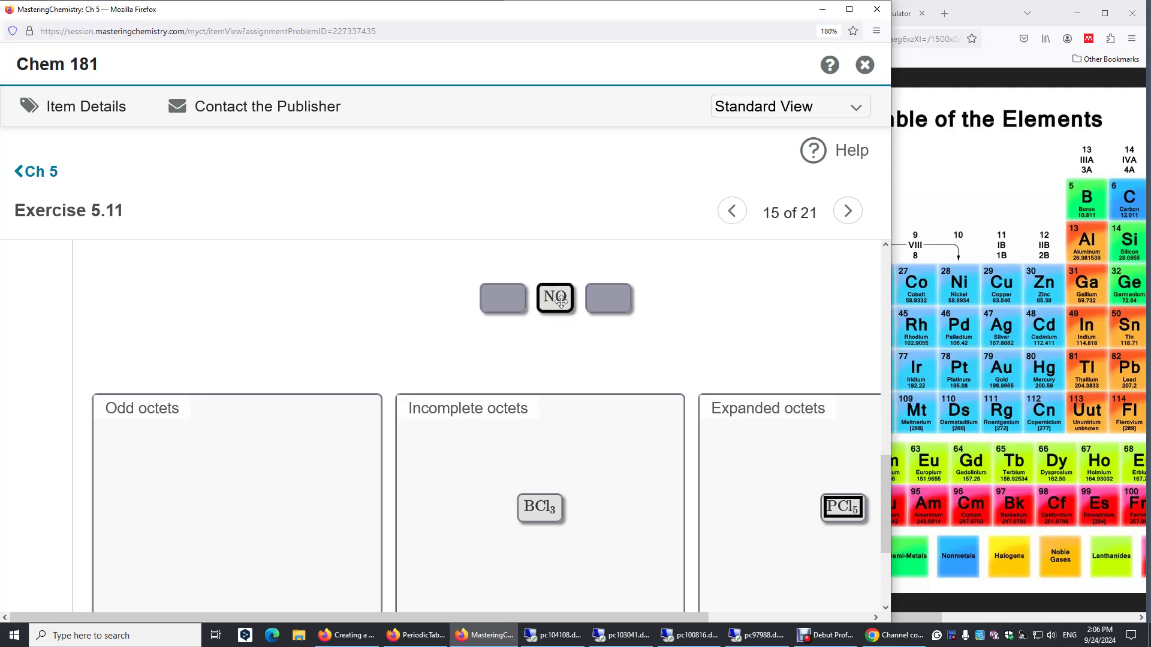
{"action": "left_click", "coordinate": [548, 304]}
{"action": "left_click", "coordinate": [550, 308]}
{"action": "left_click", "coordinate": [536, 315]}
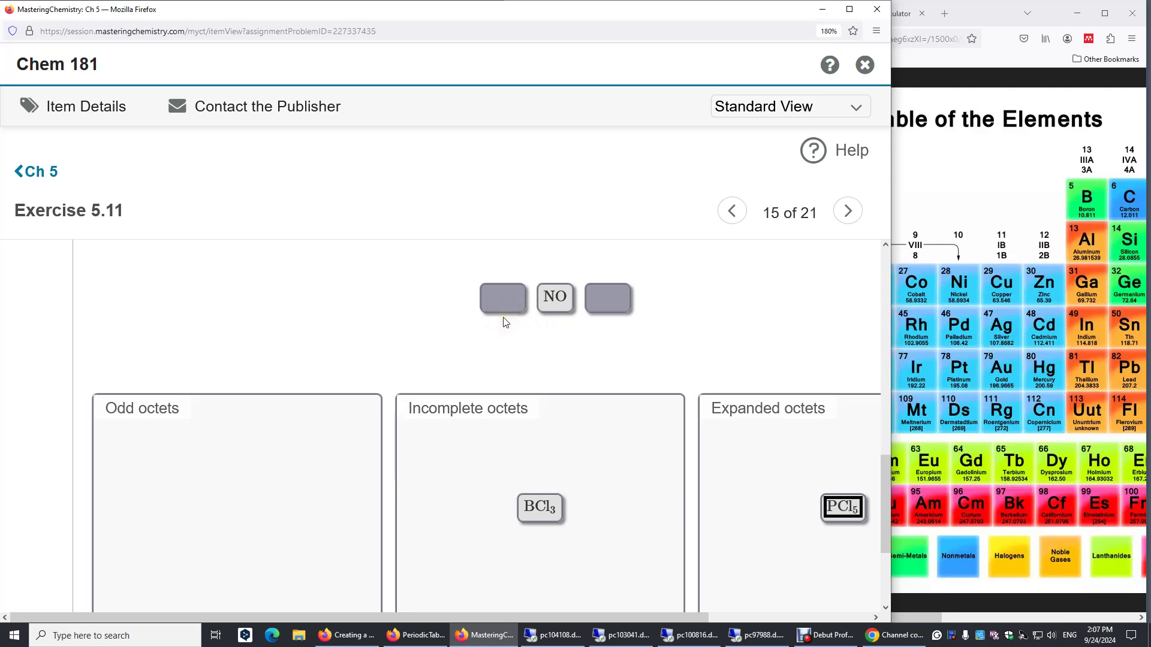
{"action": "left_click", "coordinate": [563, 306]}
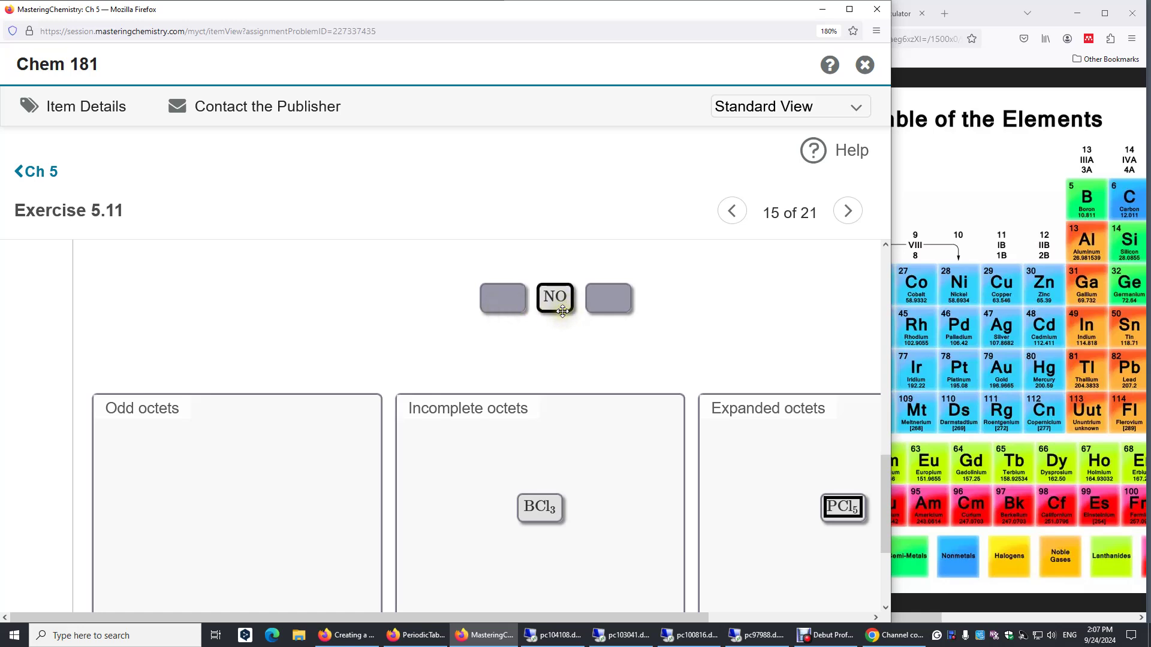
{"action": "left_click", "coordinate": [552, 304]}
{"action": "left_click", "coordinate": [560, 309]}
{"action": "left_click", "coordinate": [559, 309]}
{"action": "left_click", "coordinate": [558, 306]}
{"action": "left_click", "coordinate": [558, 306]}
{"action": "left_click", "coordinate": [532, 315]}
{"action": "left_click", "coordinate": [547, 300]}
{"action": "left_click_drag", "start_coordinate": [546, 300], "coordinate": [205, 446]}
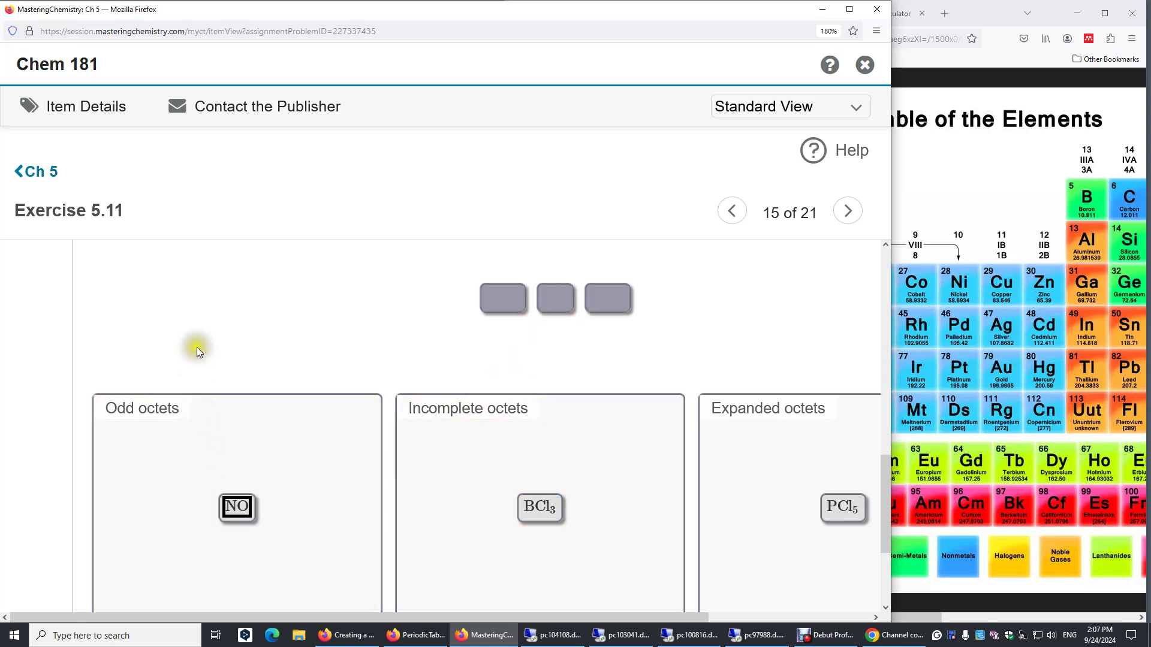
{"action": "scroll", "coordinate": [204, 321], "scroll_direction": "down", "scroll_amount": 2}
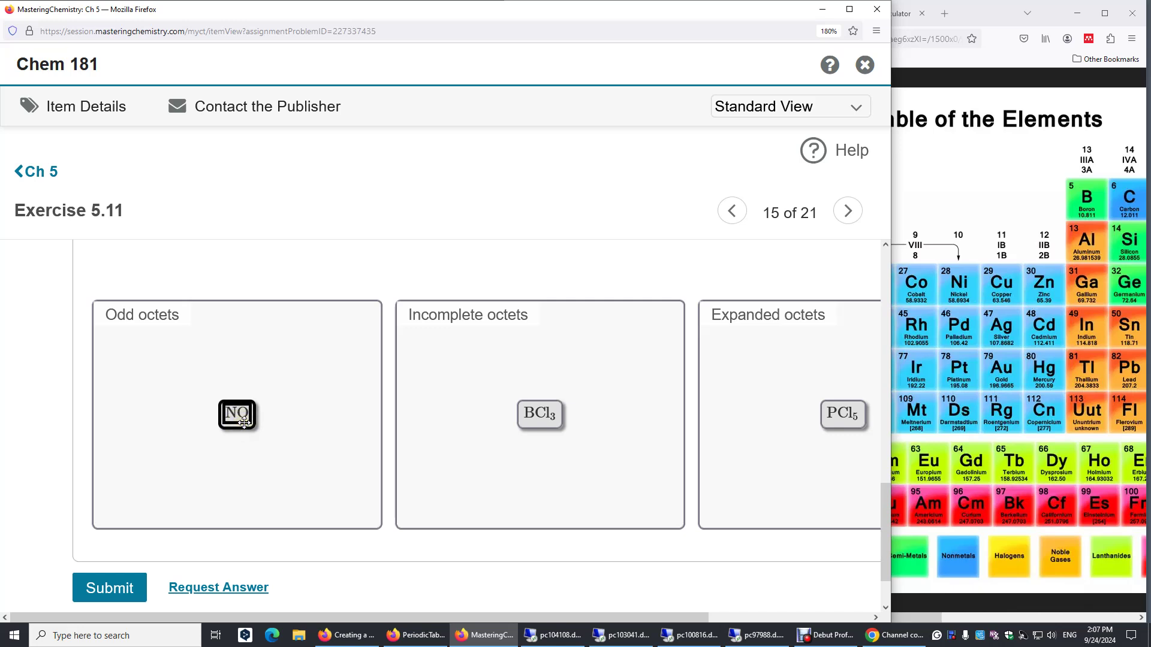
{"action": "scroll", "coordinate": [126, 437], "scroll_direction": "down", "scroll_amount": 2}
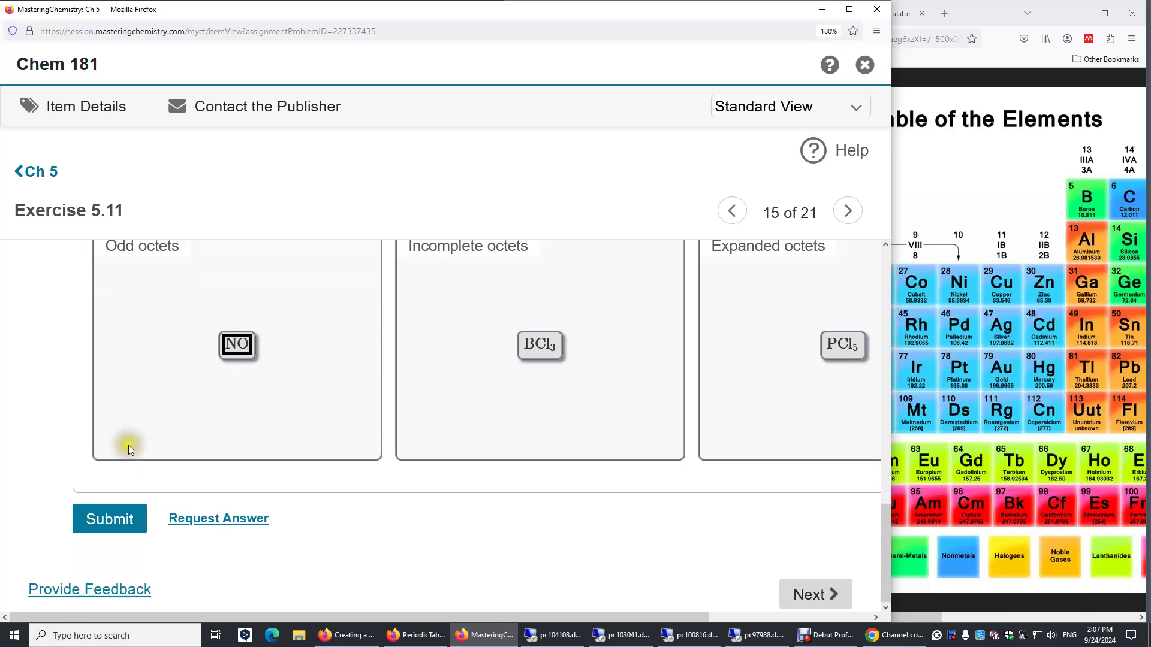